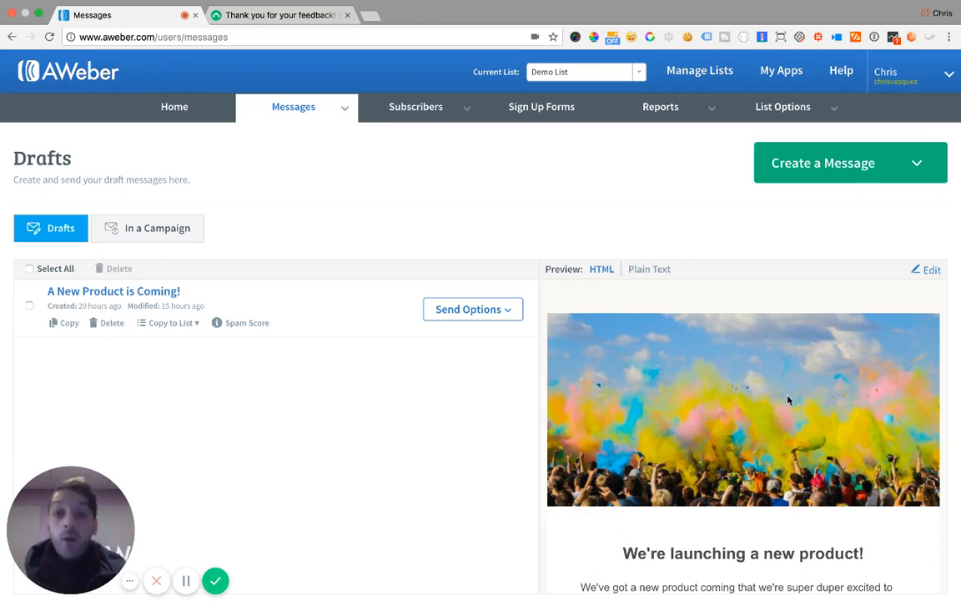
# - Create a new draft email in the visual message editor with the Survey (Dark) template
pyautogui.click(828, 156)
pyautogui.click(809, 201)
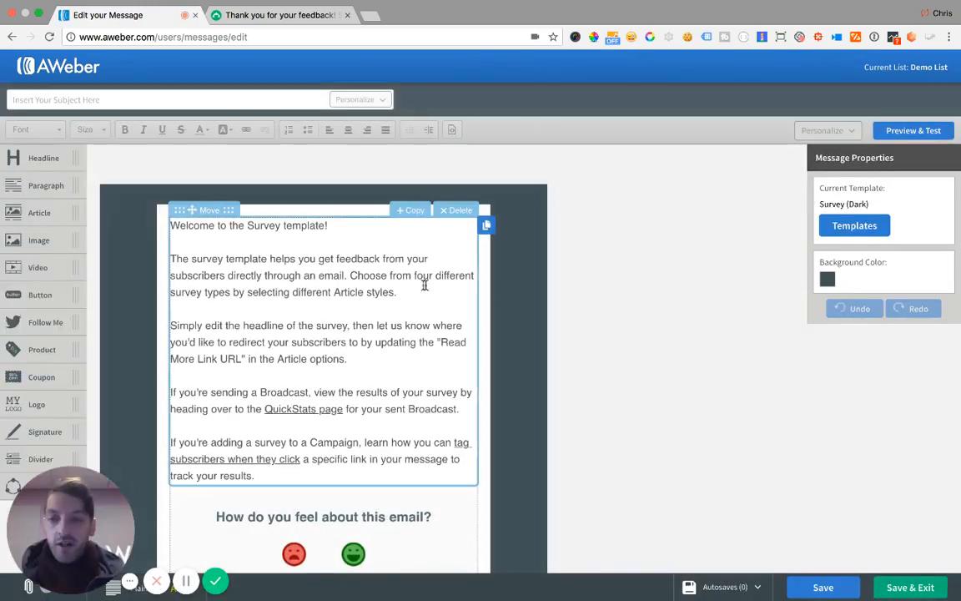
pyautogui.scroll(-1, 418, 290)
pyautogui.scroll(-1, 418, 289)
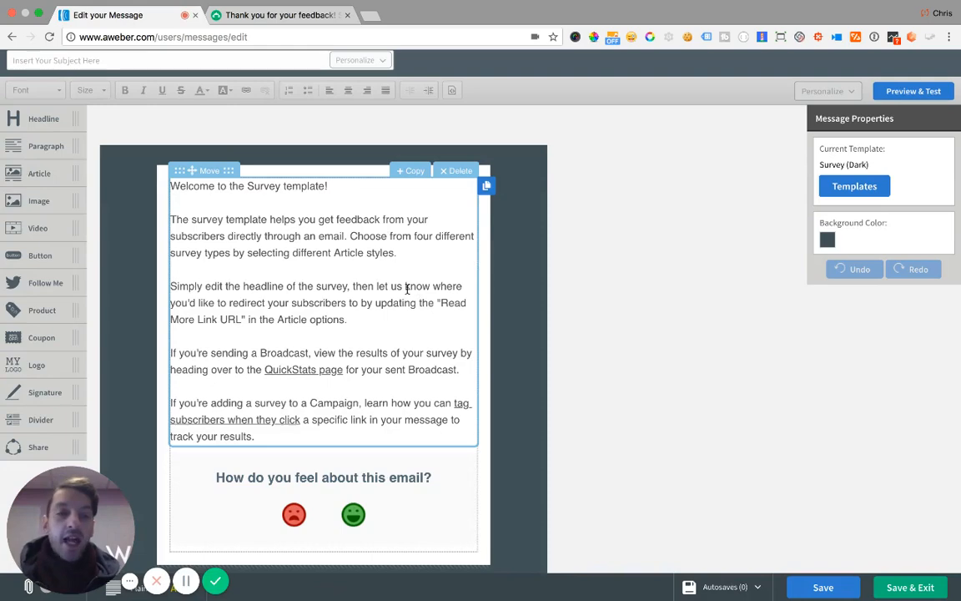
# - Look at the template gallery, leave it without applying anything, and review the survey message's introductory text
pyautogui.click(873, 190)
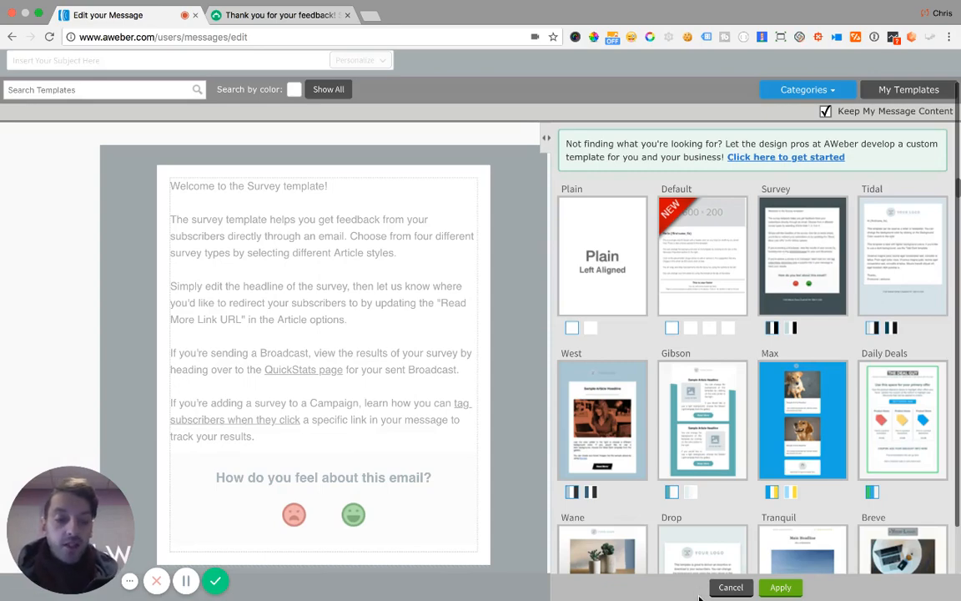
pyautogui.click(730, 588)
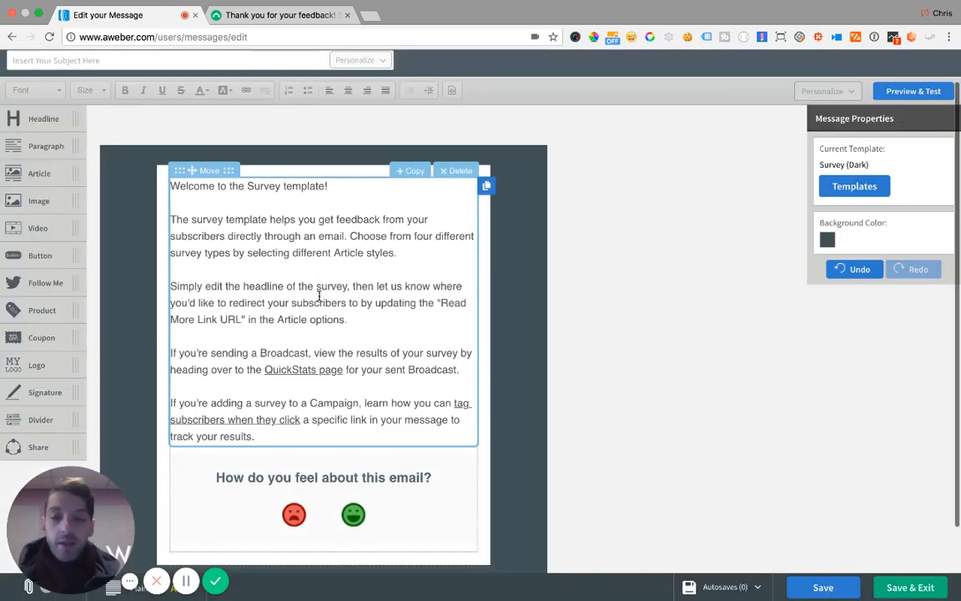
pyautogui.scroll(-1, 309, 284)
pyautogui.click(261, 326)
pyautogui.scroll(-2, 263, 327)
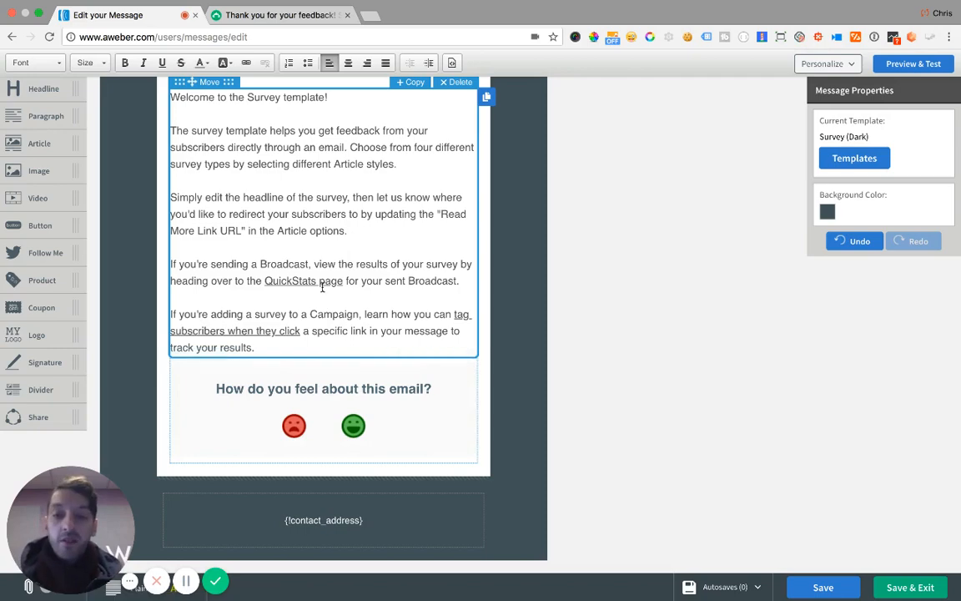
pyautogui.scroll(2, 322, 287)
pyautogui.scroll(-2, 322, 287)
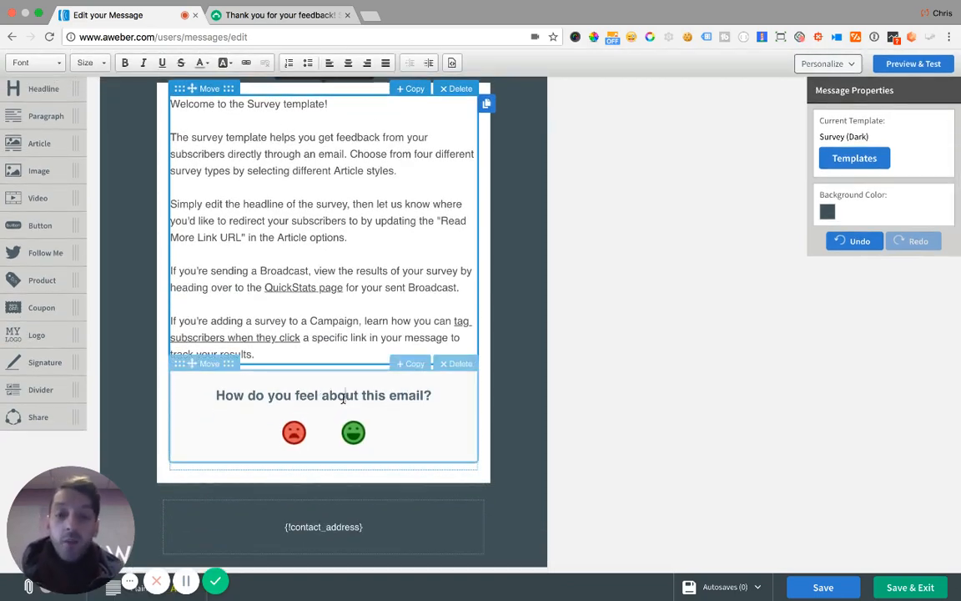
pyautogui.click(342, 399)
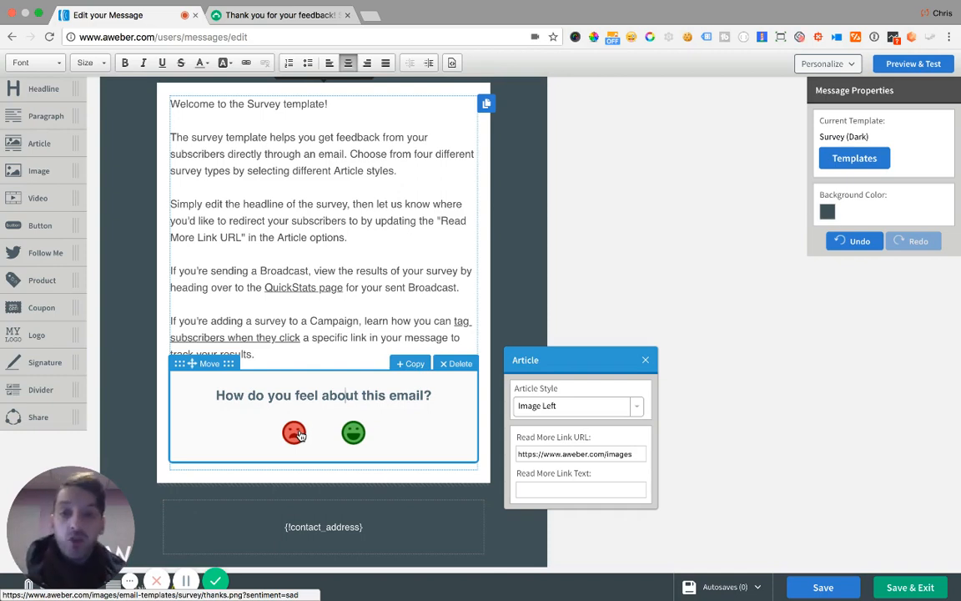
pyautogui.click(278, 16)
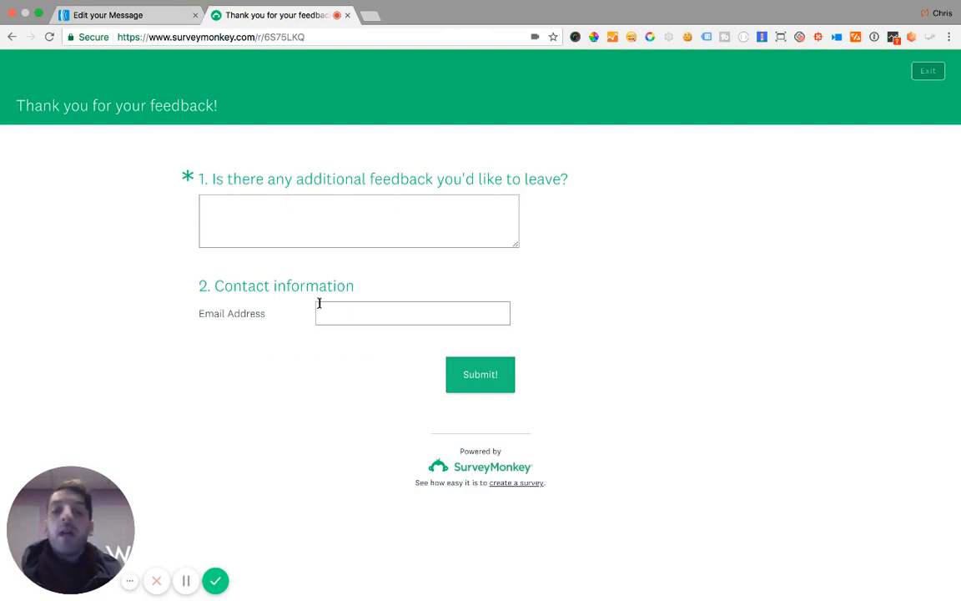
pyautogui.click(307, 39)
pyautogui.hotkey('ctrl', 'c')
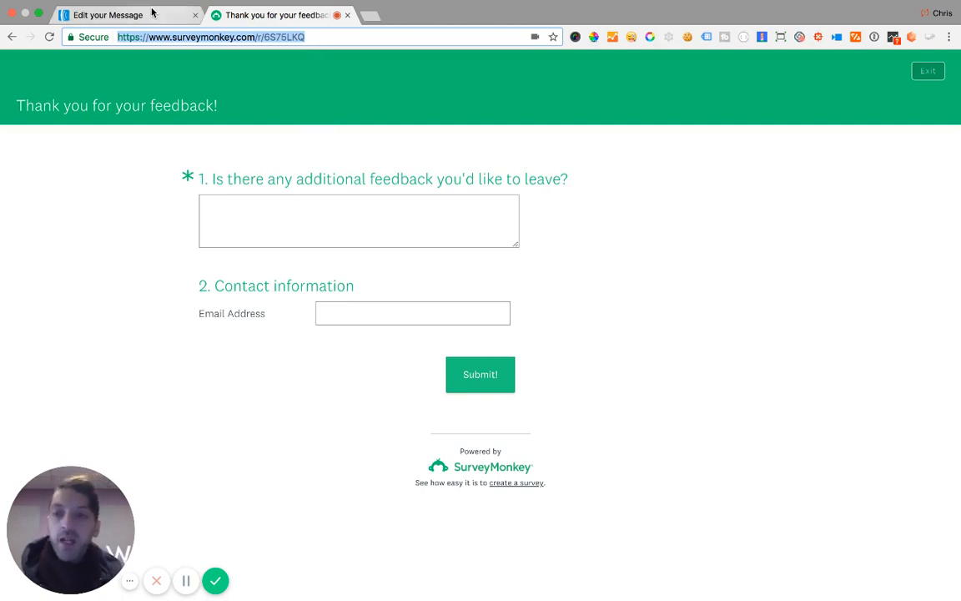
pyautogui.click(143, 15)
pyautogui.tripleClick(568, 456)
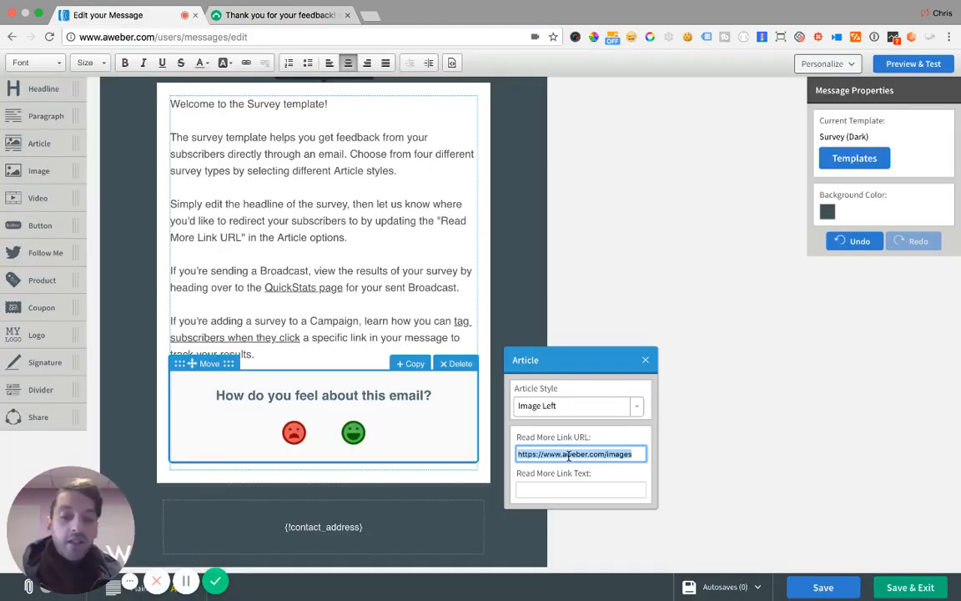
pyautogui.hotkey('ctrl', 'v')
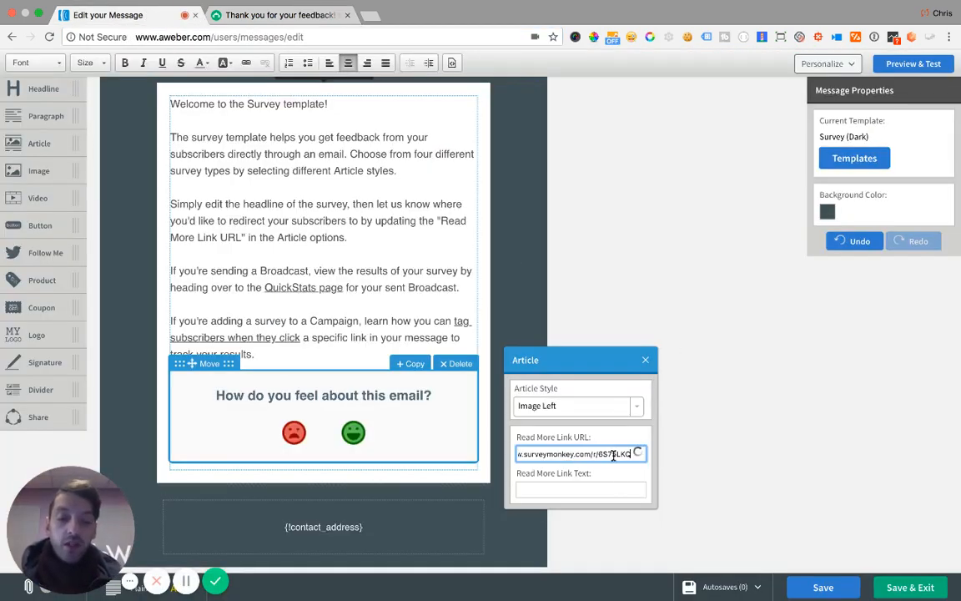
pyautogui.click(314, 441)
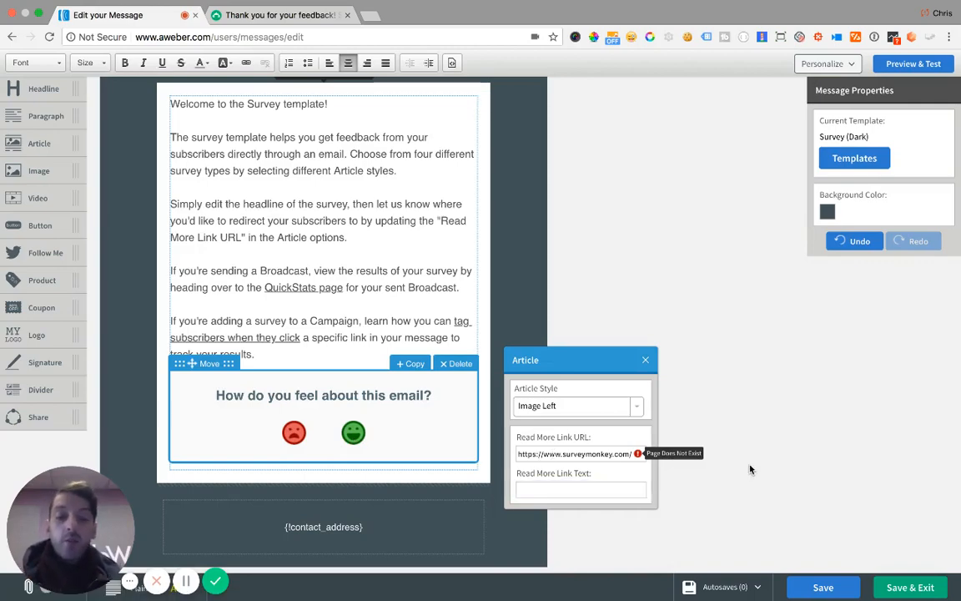
# - Save the survey message and exit the editor
pyautogui.click(425, 288)
pyautogui.click(917, 590)
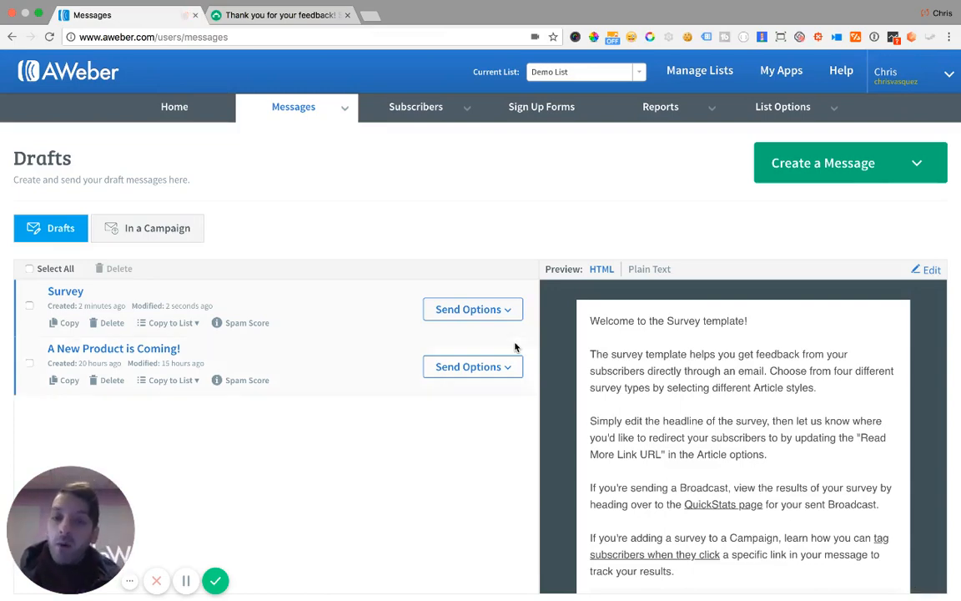
# - Schedule the Survey draft as a broadcast and open its click automations at the sentiment=sad and sentiment=happy links
pyautogui.click(466, 311)
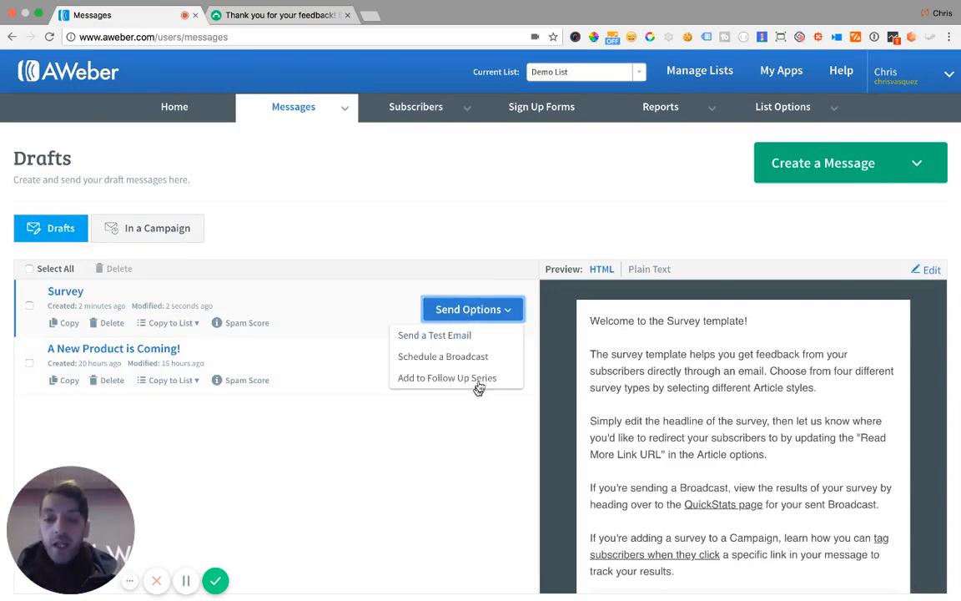
pyautogui.click(470, 360)
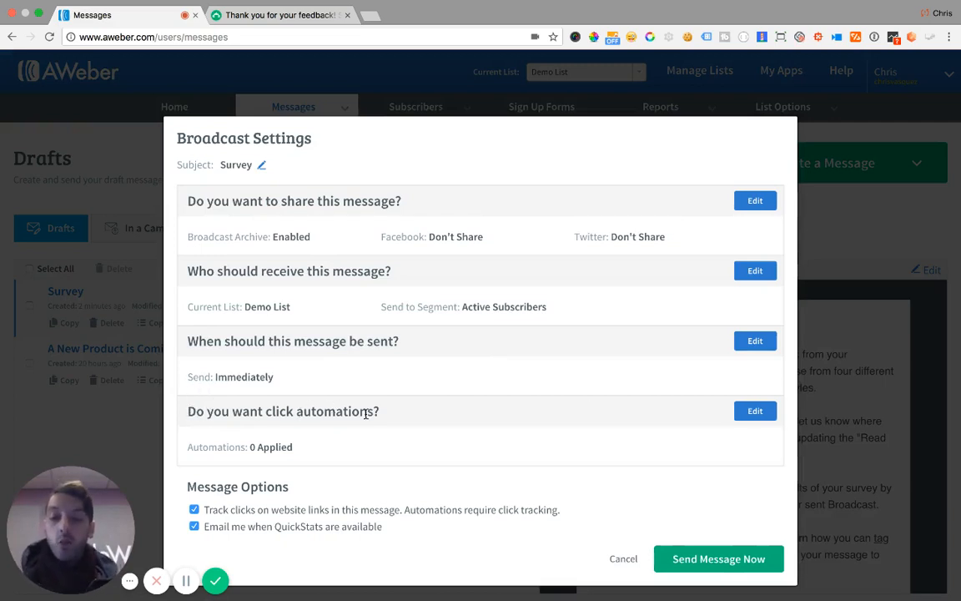
pyautogui.click(755, 410)
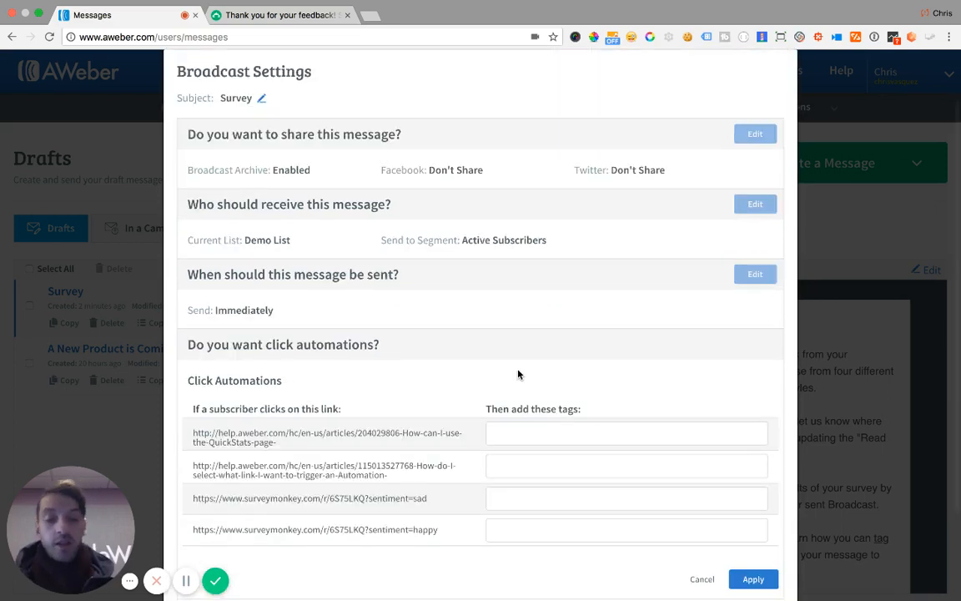
pyautogui.scroll(-3, 517, 375)
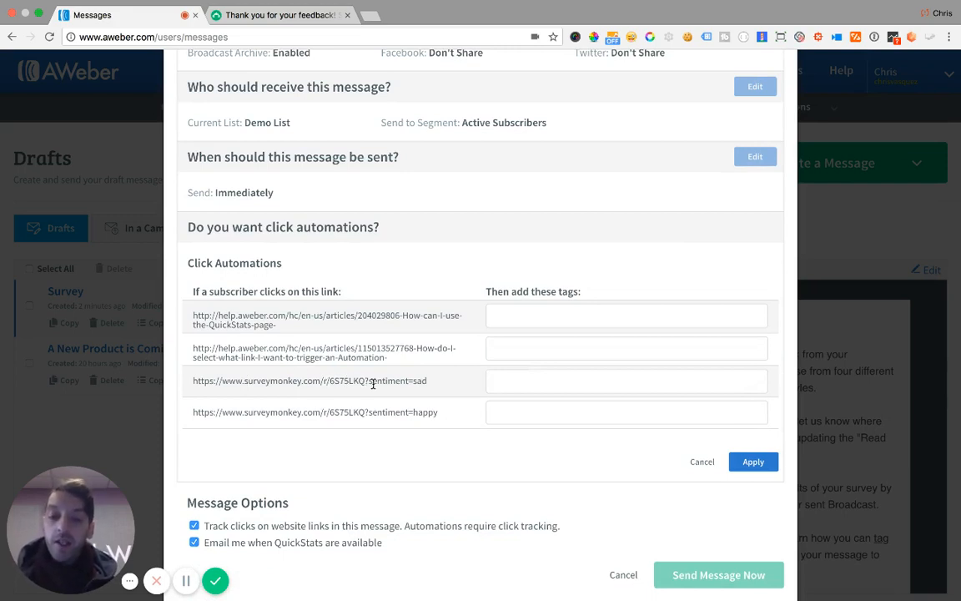
pyautogui.moveTo(368, 381); pyautogui.dragTo(437, 382)
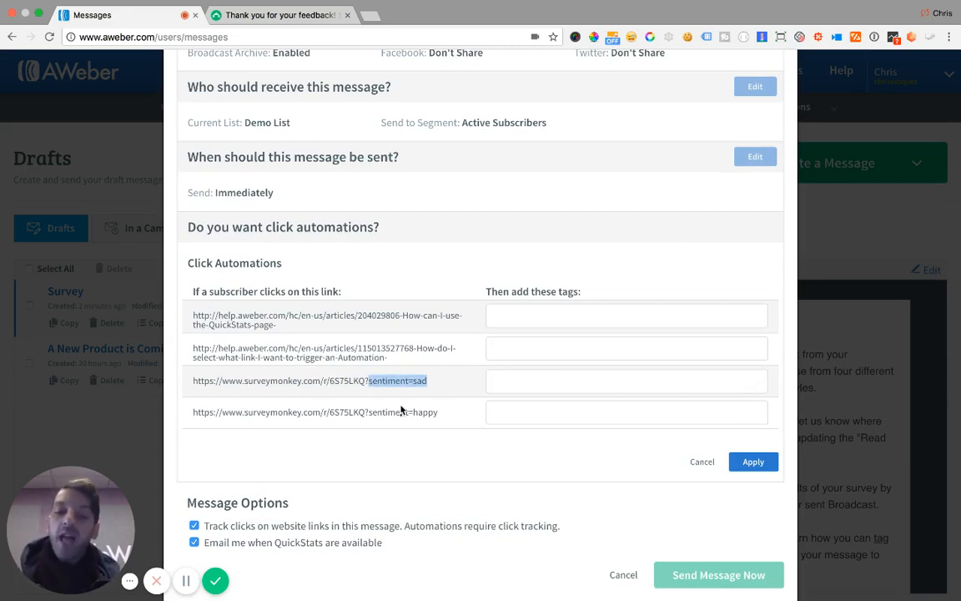
pyautogui.moveTo(370, 412); pyautogui.dragTo(442, 415)
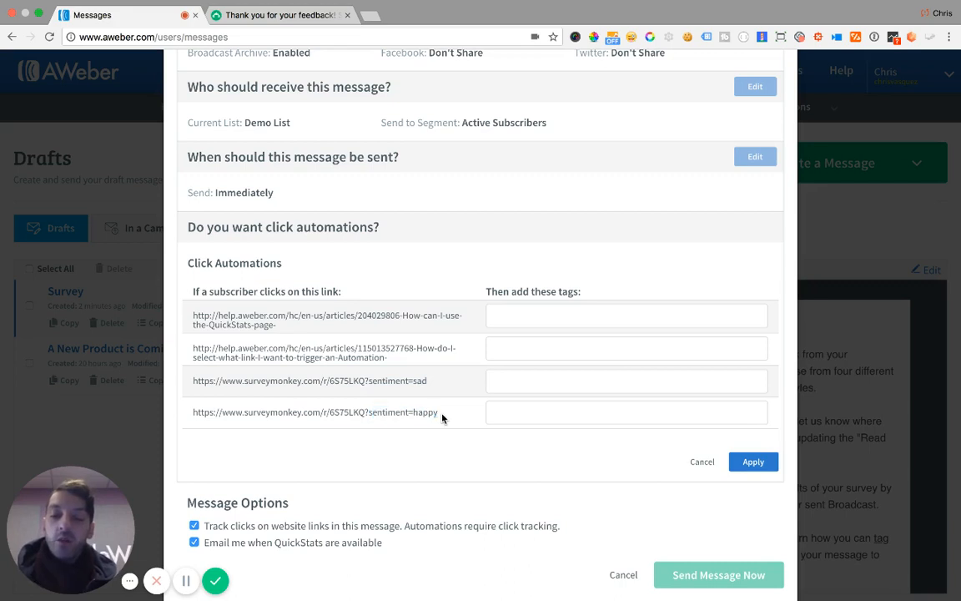
# - Add the tag "detractor" for subscribers who click the sentiment=sad survey link
pyautogui.click(499, 382)
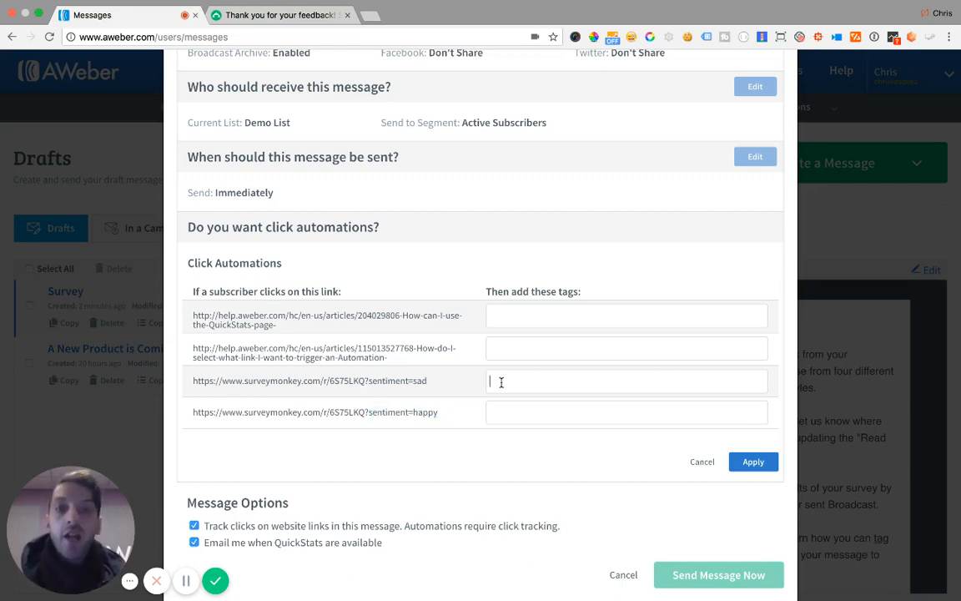
pyautogui.write('detract')
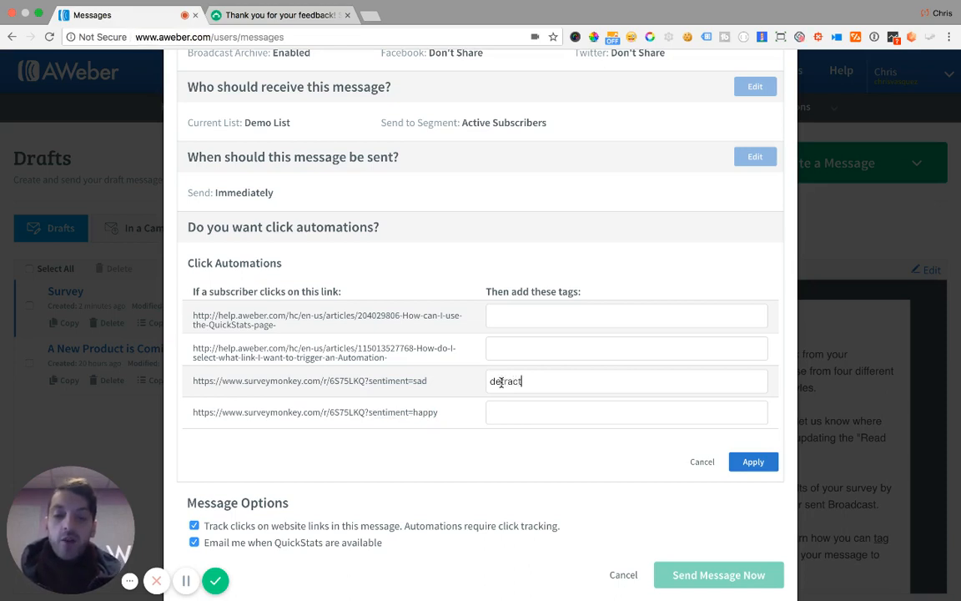
pyautogui.write('or')
pyautogui.press('Return')
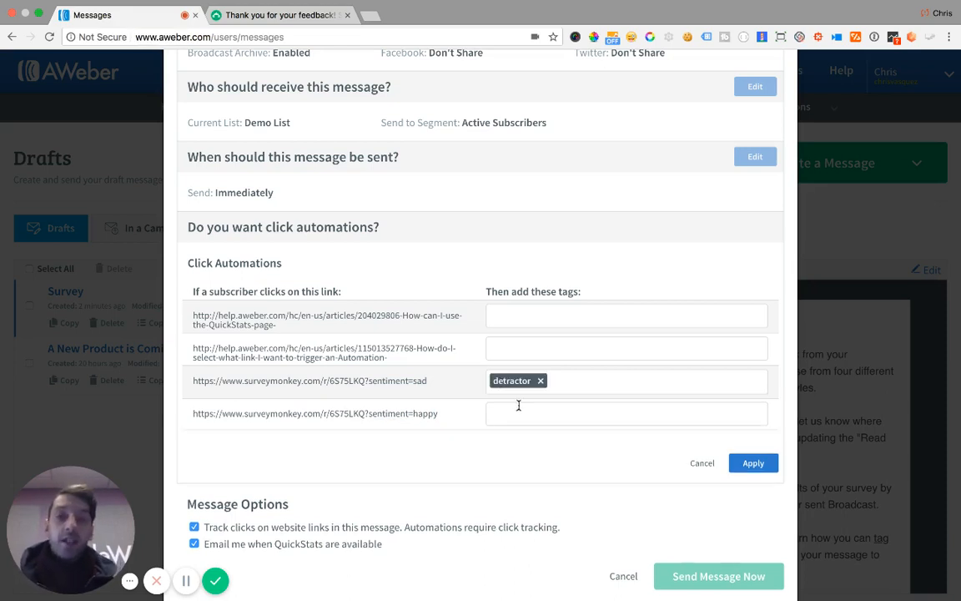
# - Add the tag "promoter" for the sentiment=happy survey link and apply the click automations
pyautogui.write('promoter')
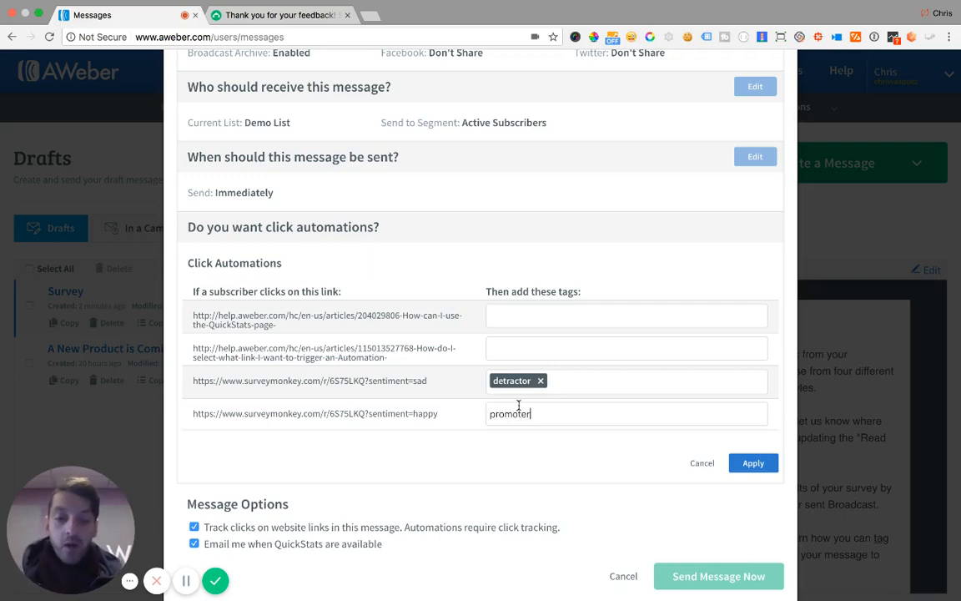
pyautogui.press('Return')
pyautogui.click(748, 463)
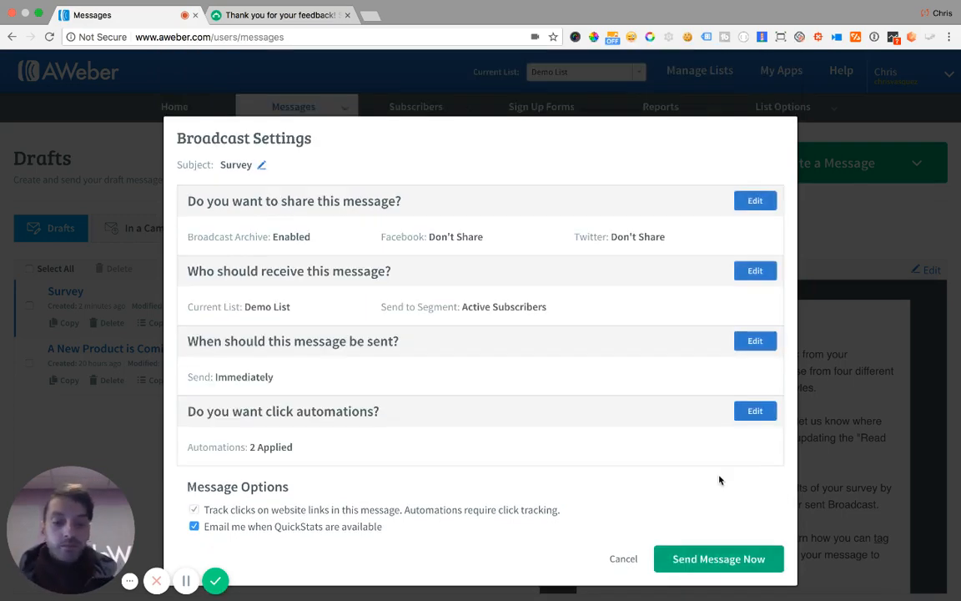
# - Close the broadcast settings and go to the Campaigns page
pyautogui.click(705, 559)
pyautogui.moveTo(332, 113)
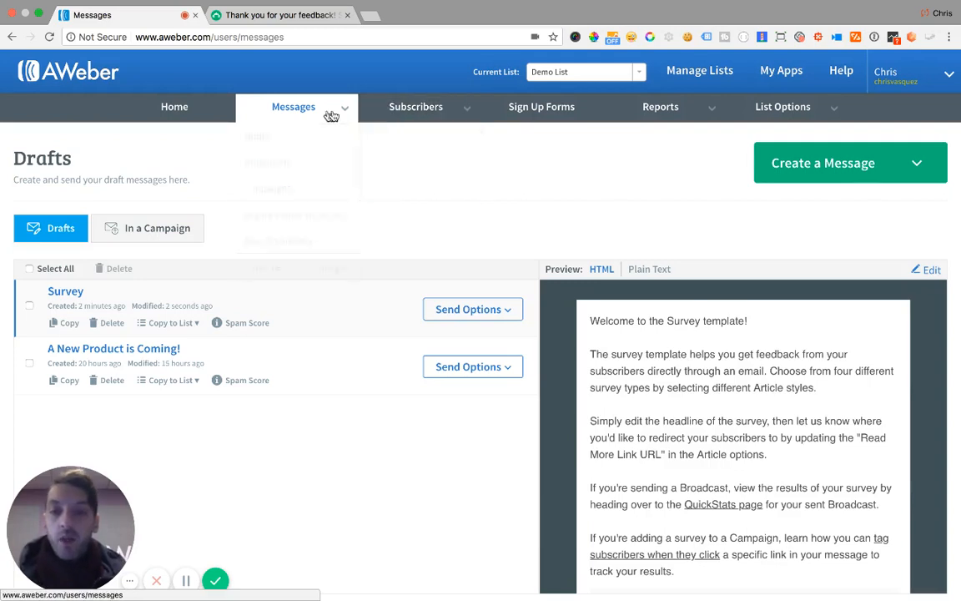
pyautogui.click(276, 201)
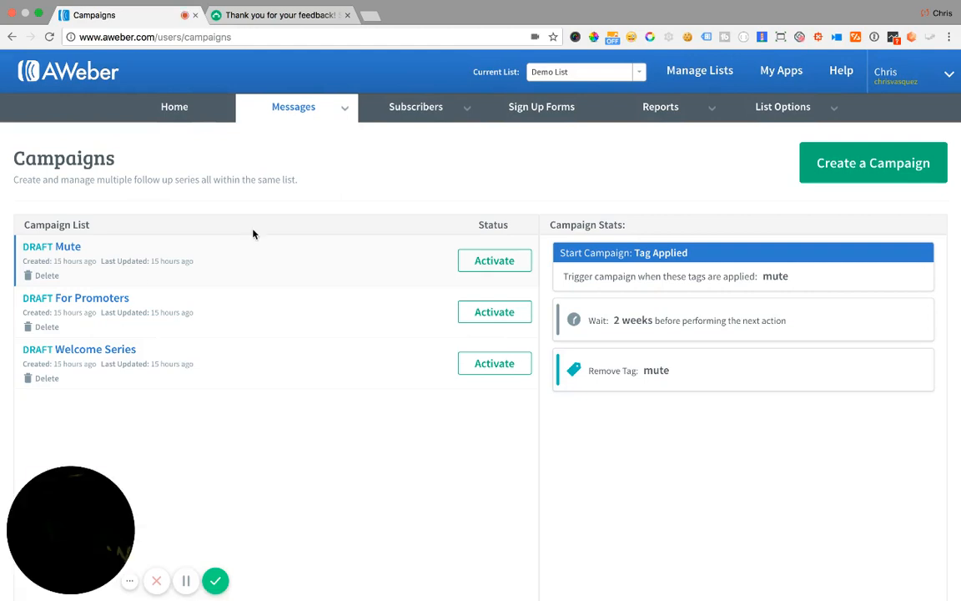
# - Open the For Promoters campaign and preview its "Aw shucks! We love you too!" message
pyautogui.click(133, 309)
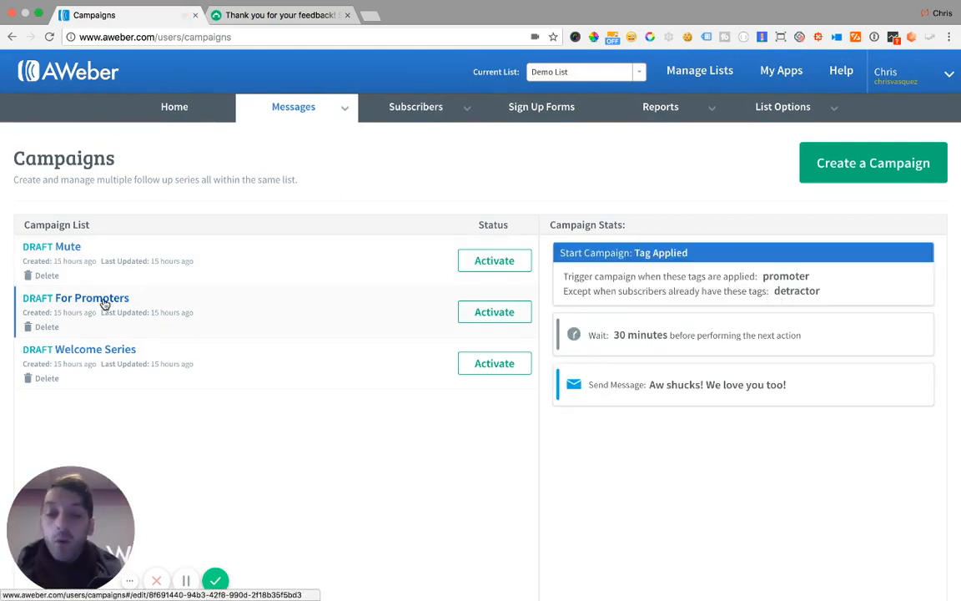
pyautogui.click(104, 305)
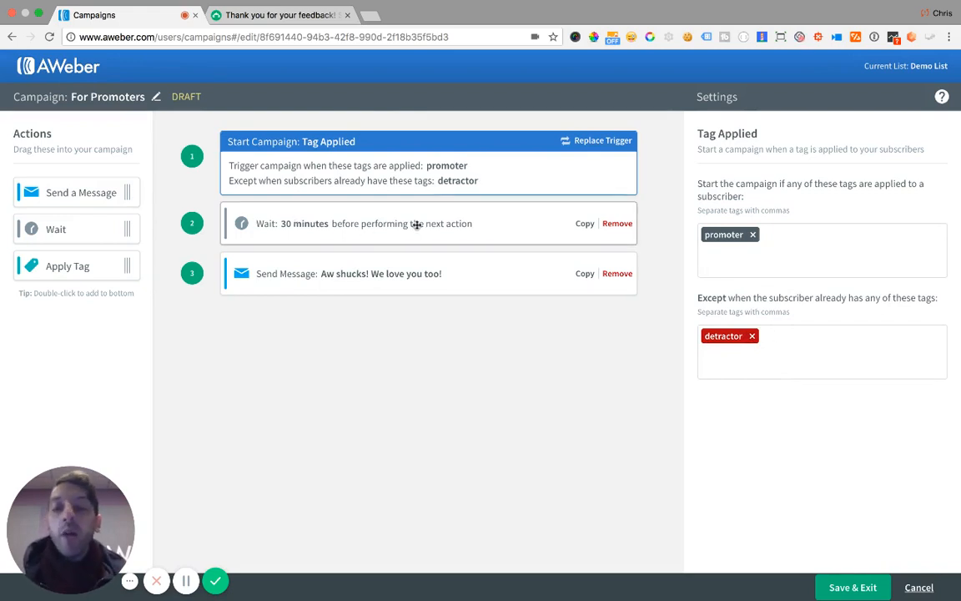
pyautogui.click(390, 276)
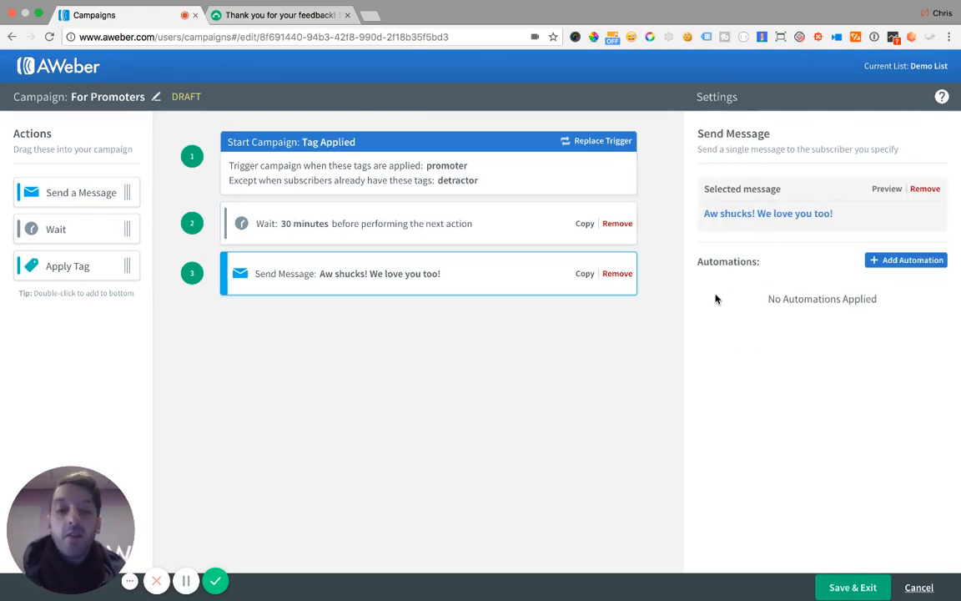
pyautogui.click(886, 190)
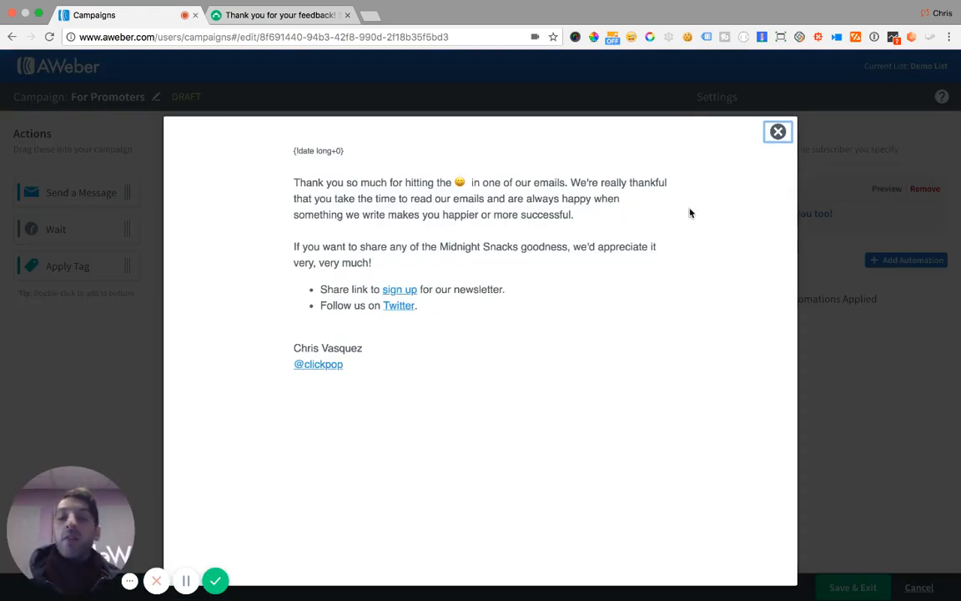